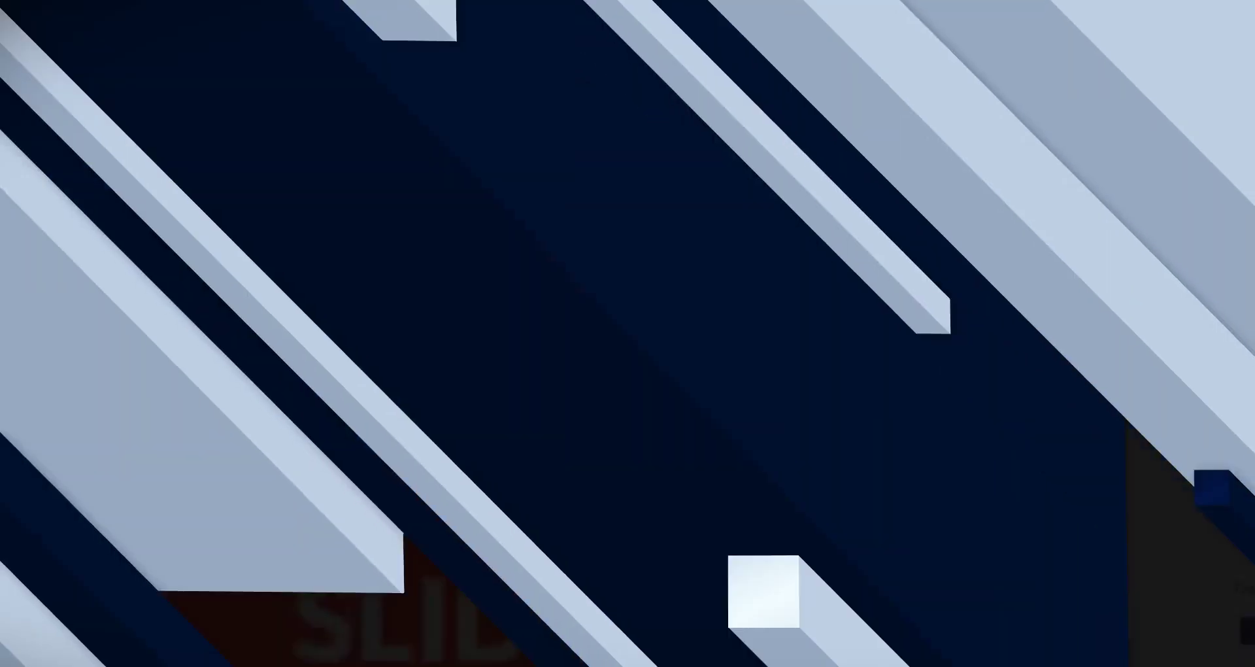
Start playing the Placeit promo video preview
left_click(182, 518)
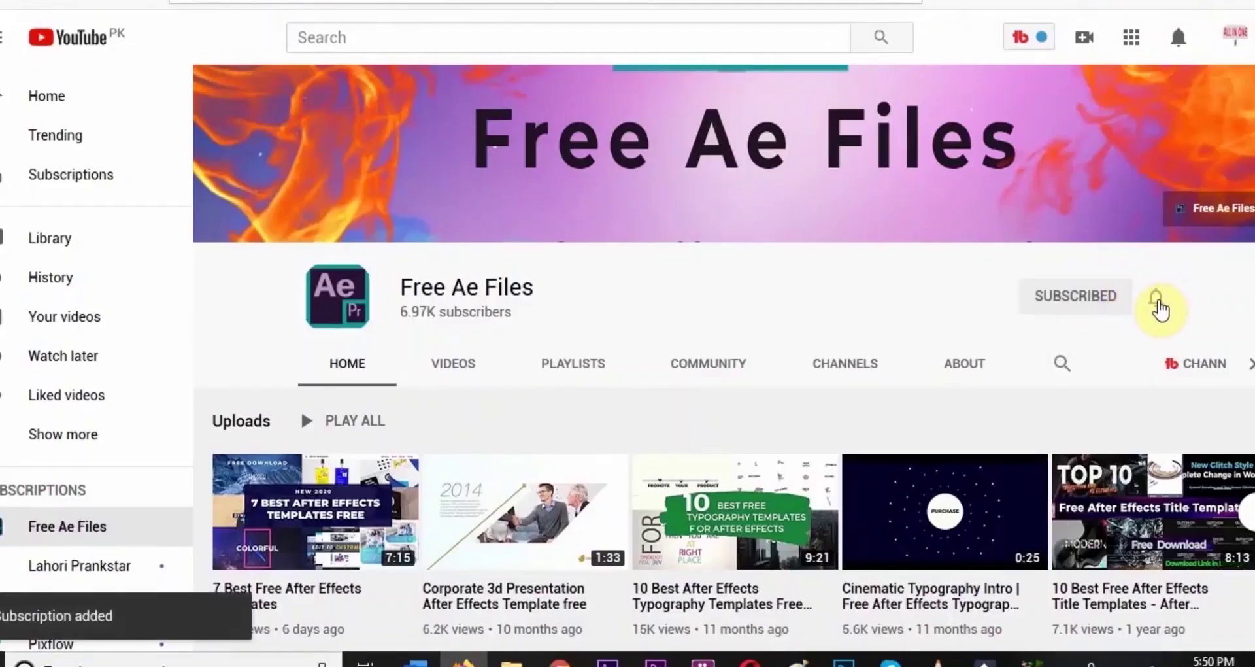
Set the Free Ae Files channel bell notifications to All
left_click(1157, 302)
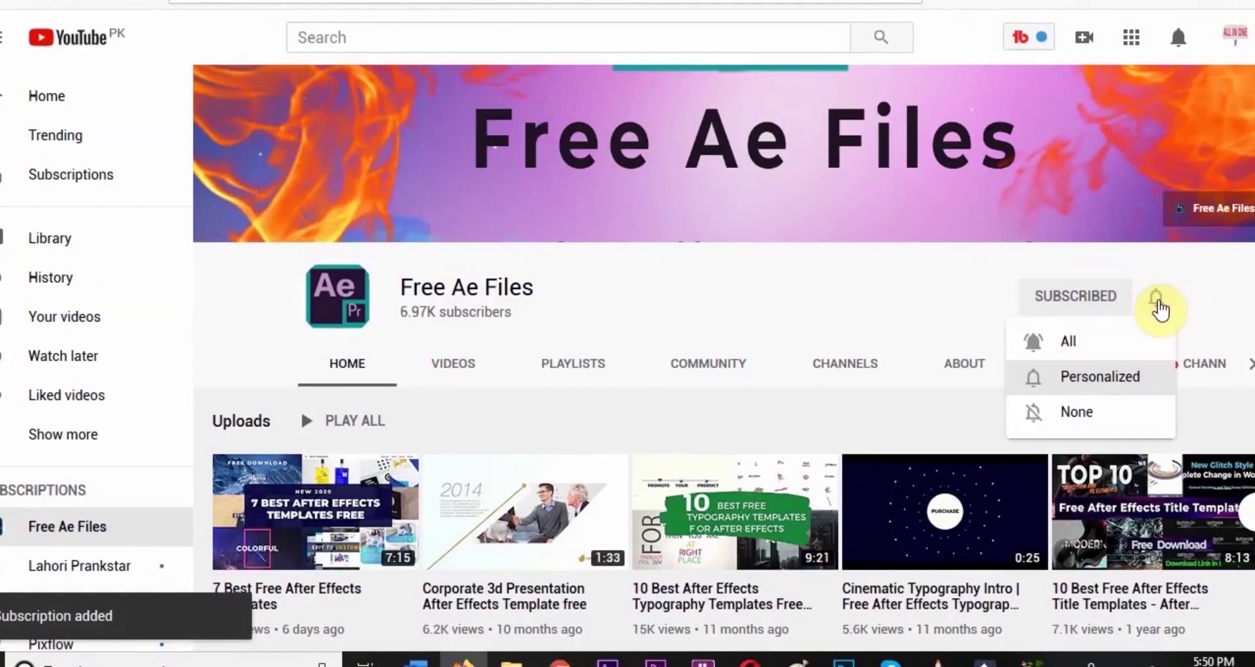
left_click(1081, 348)
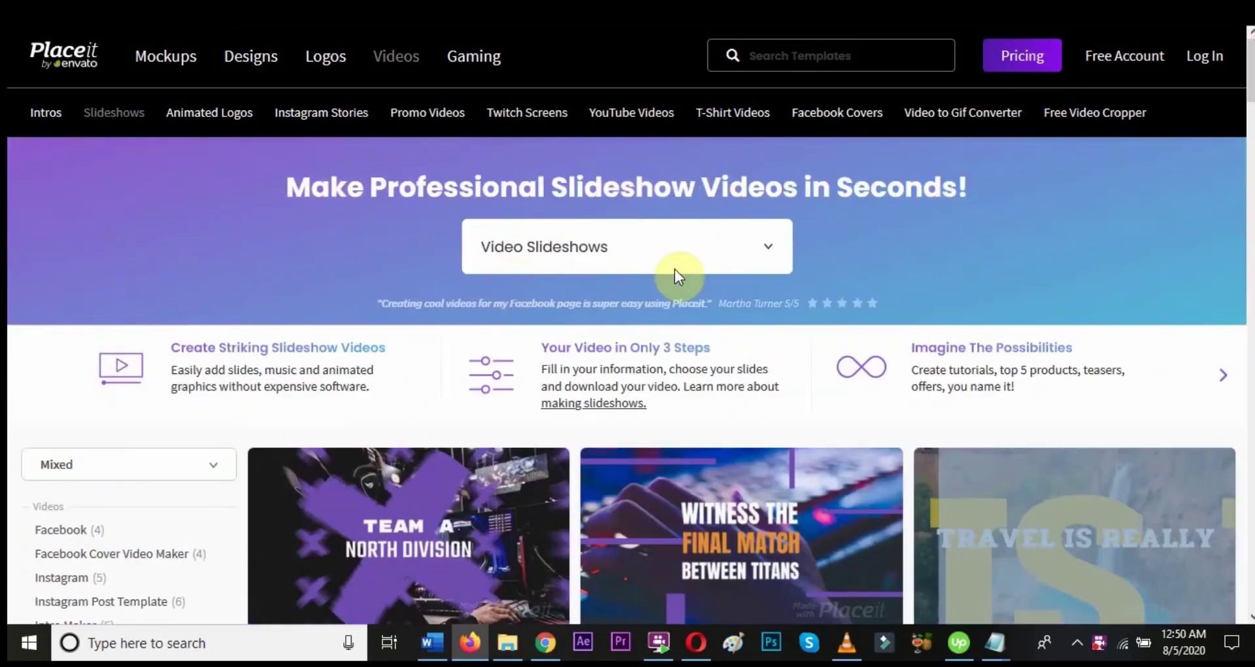
left_click(771, 252)
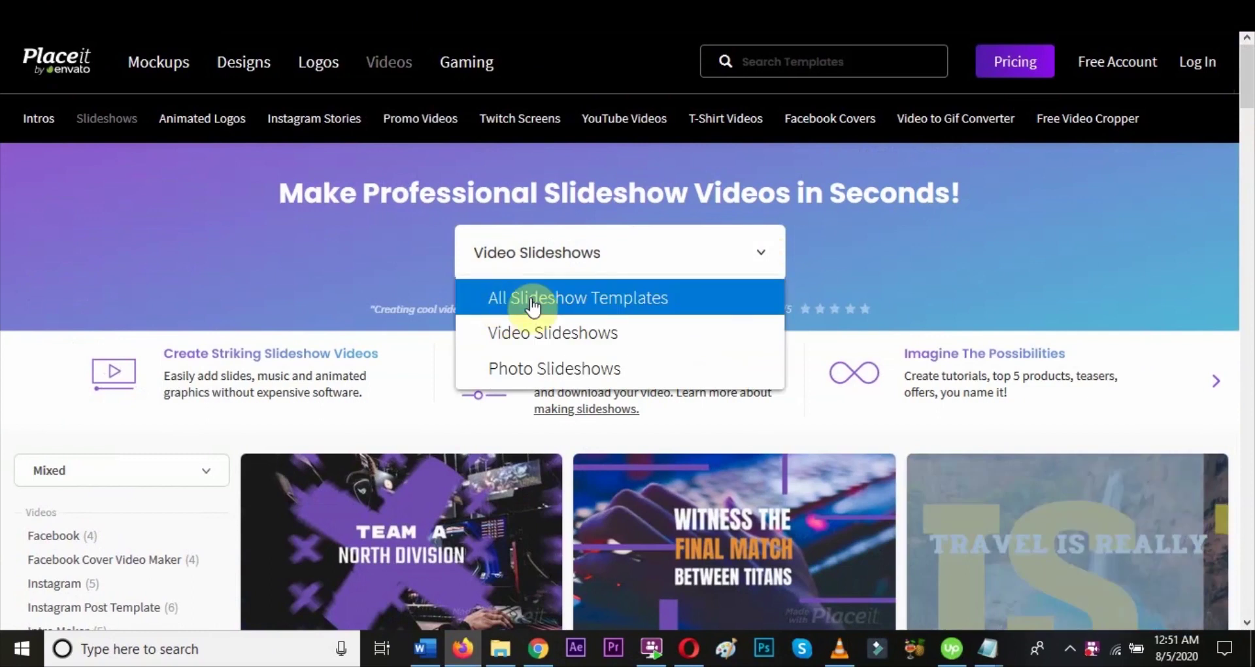
left_click(516, 368)
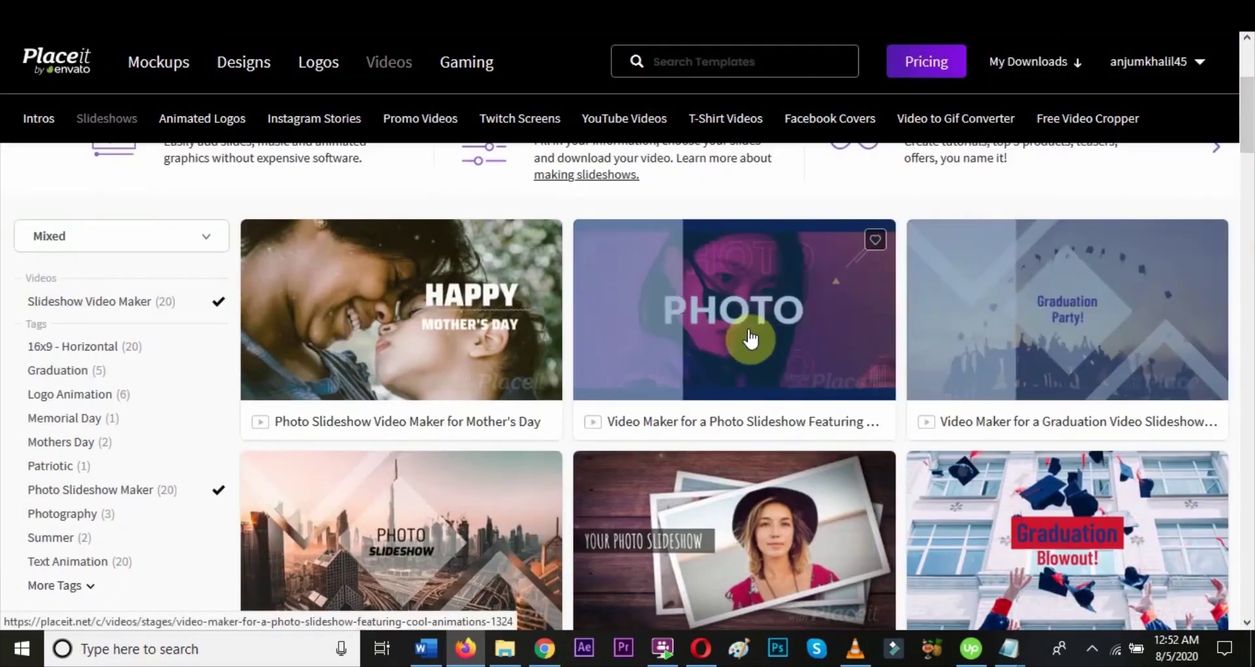
left_click(748, 336)
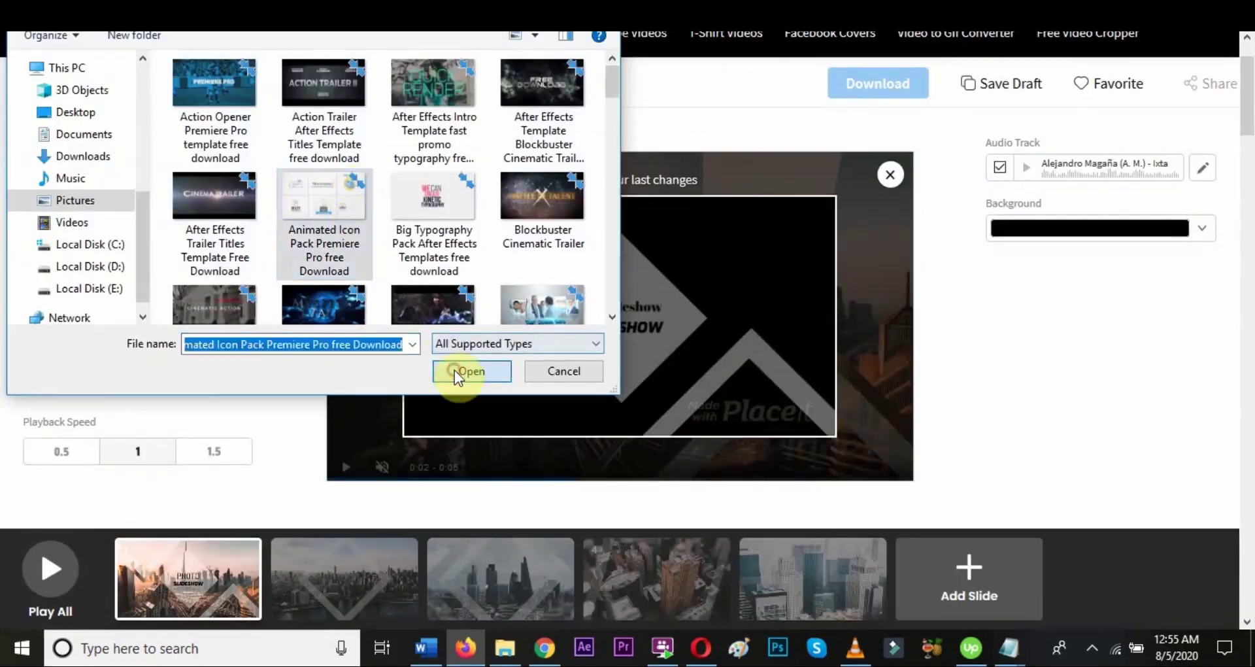
left_click(454, 370)
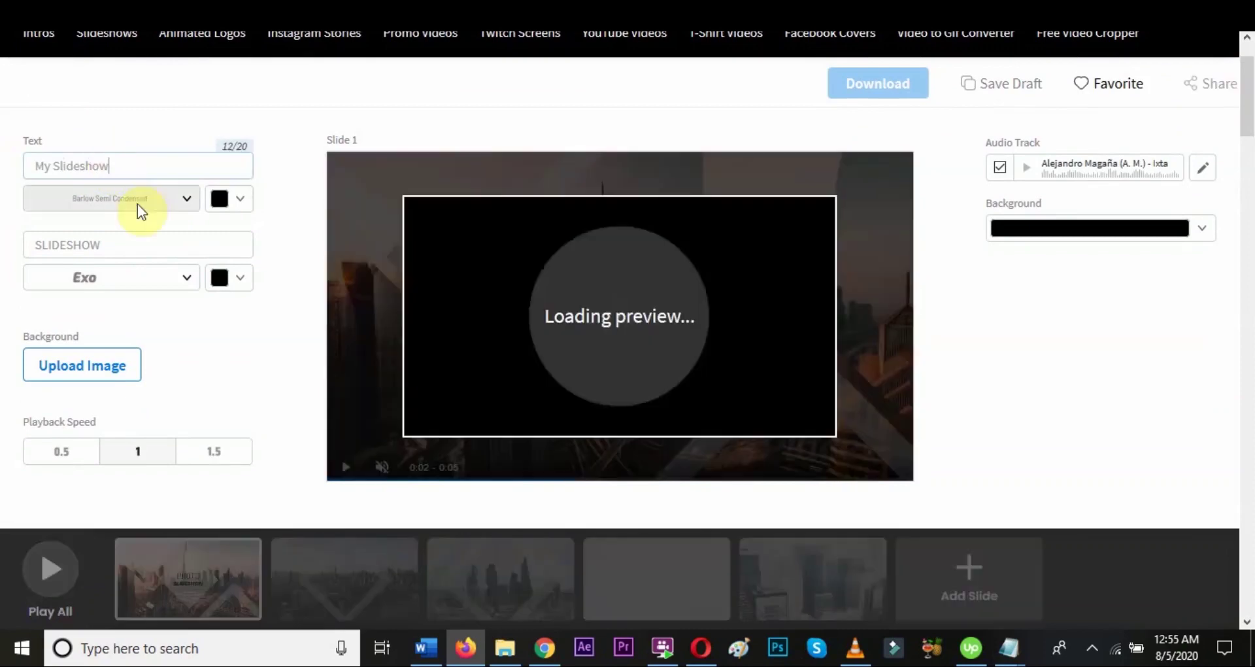
left_click(135, 205)
left_click_drag(308, 277, 308, 364)
left_click(180, 325)
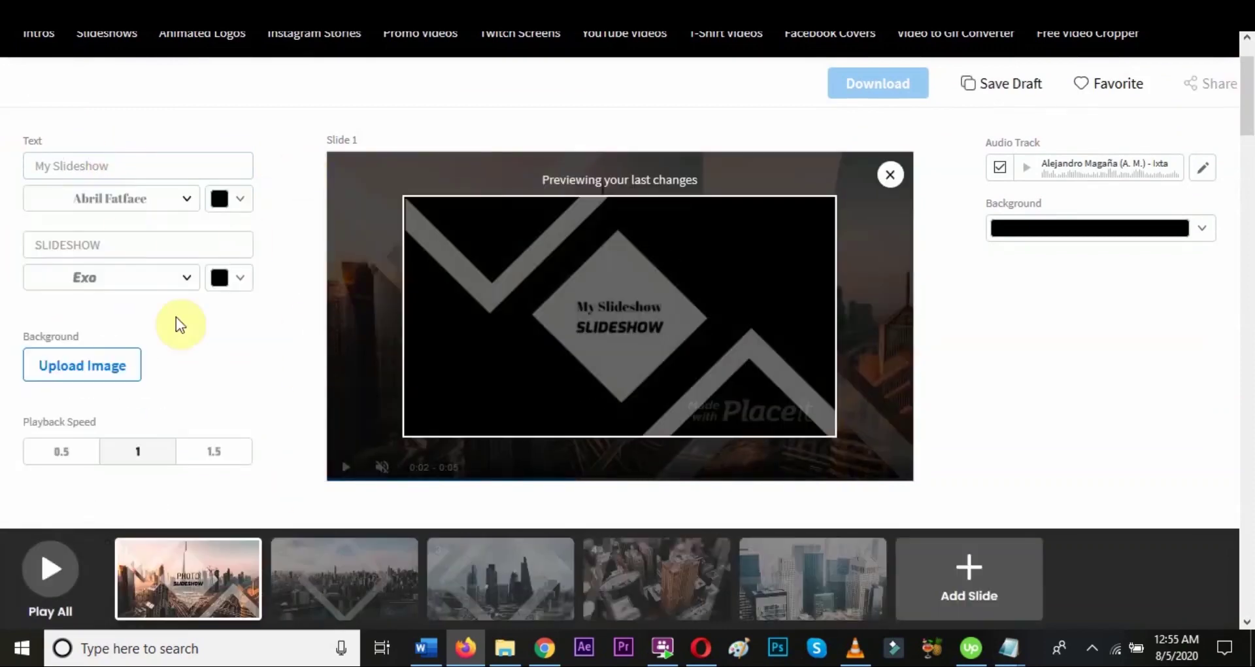
scroll(1235, 302, "down", 5)
scroll(1235, 302, "down", 5)
scroll(1235, 303, "down", 5)
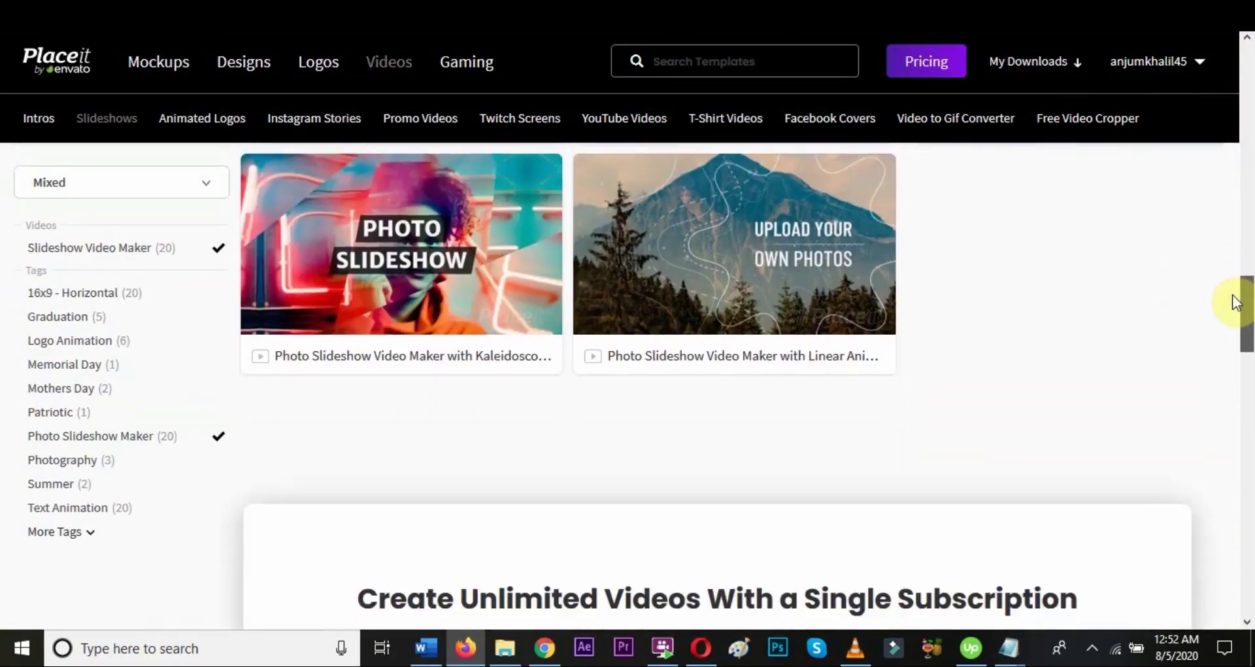
scroll(1235, 302, "down", 5)
scroll(1236, 302, "down", 5)
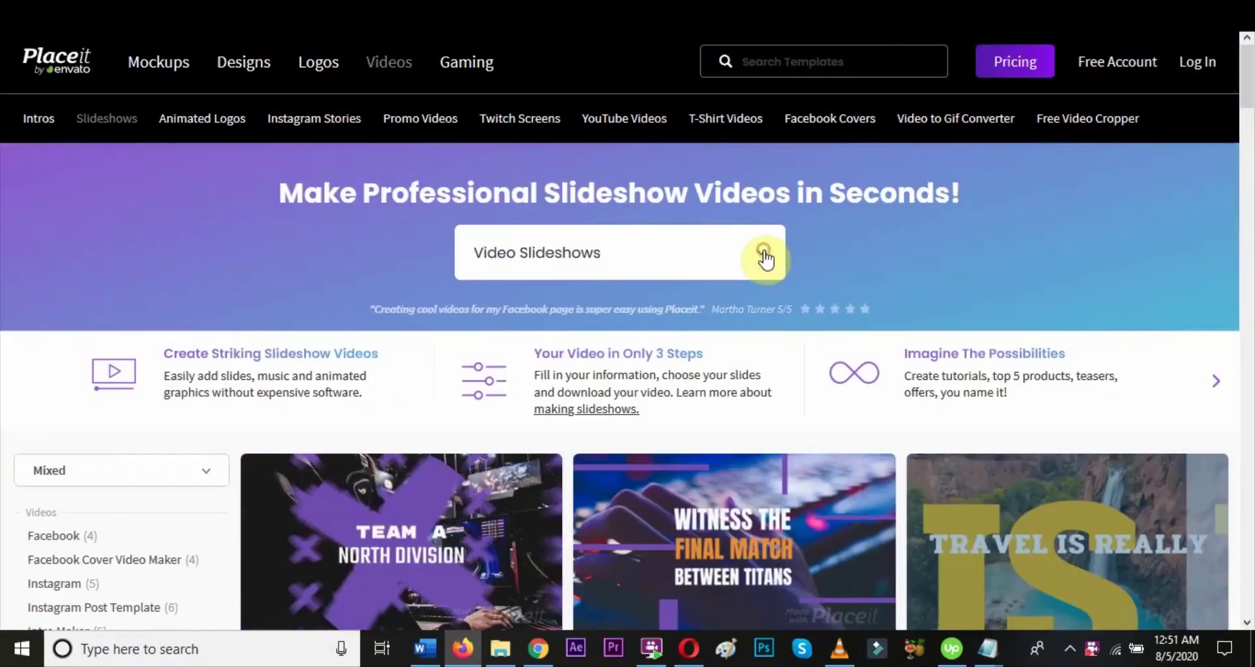
Filter to Photo Slideshows and open the city-skyline Dynamic Photo Slideshow template in the editor
left_click(764, 255)
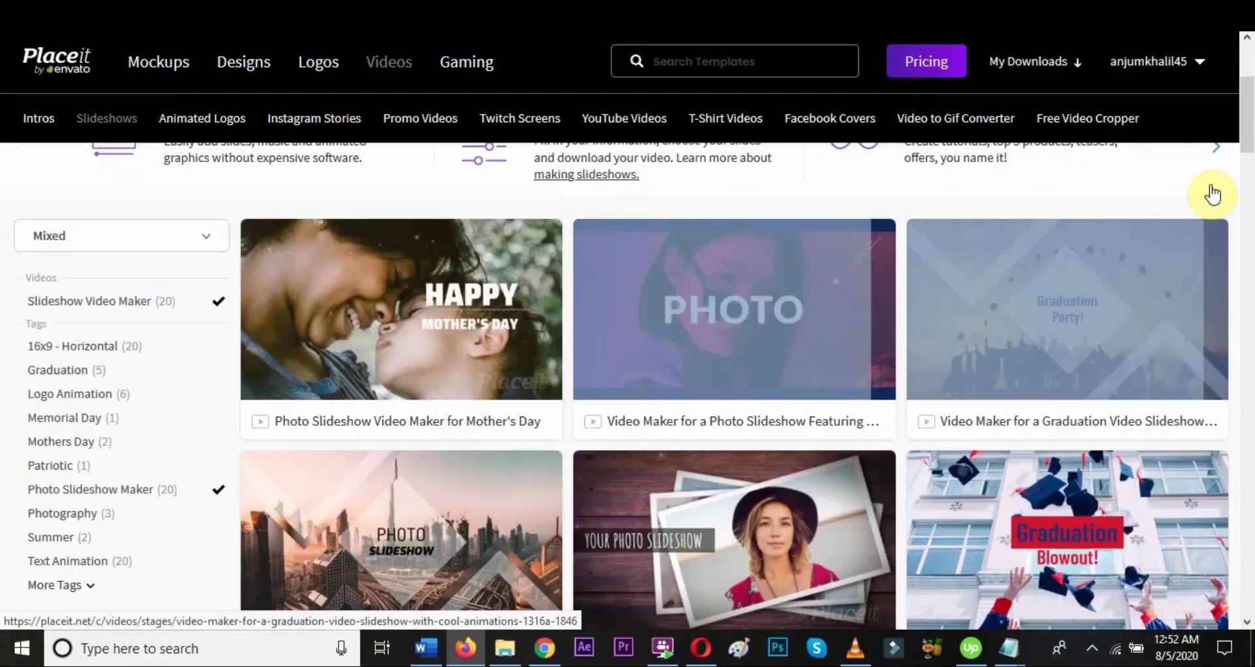
left_click_drag(1248, 98, 1249, 139)
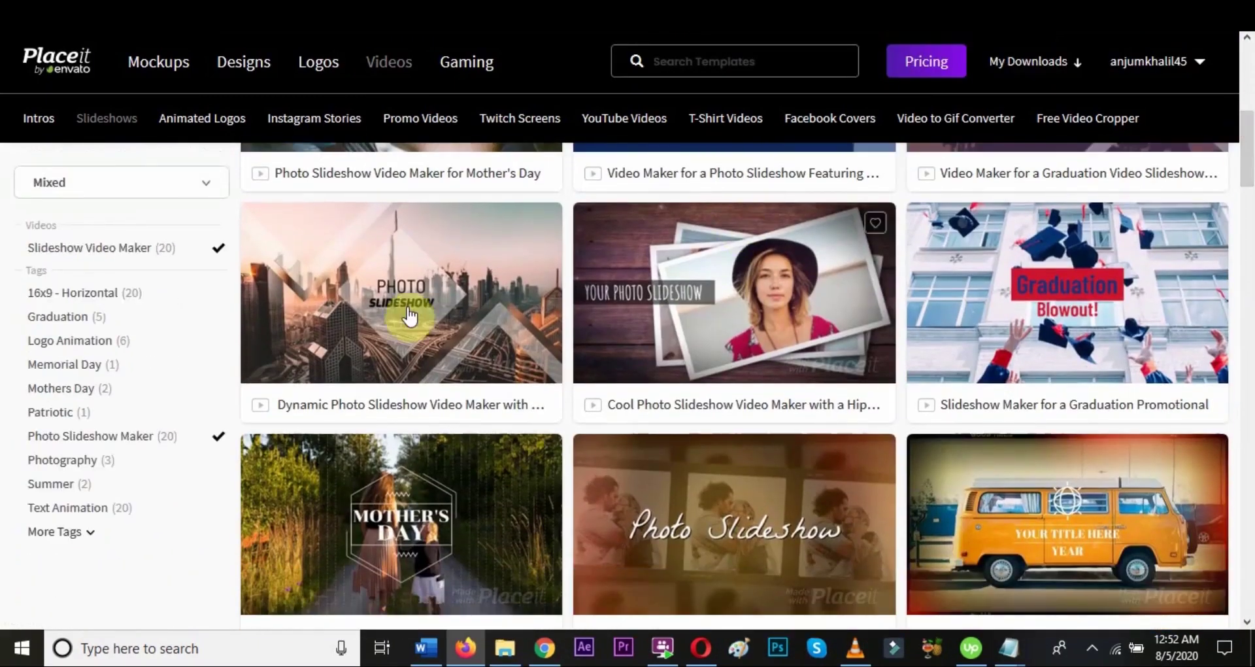
left_click(306, 406)
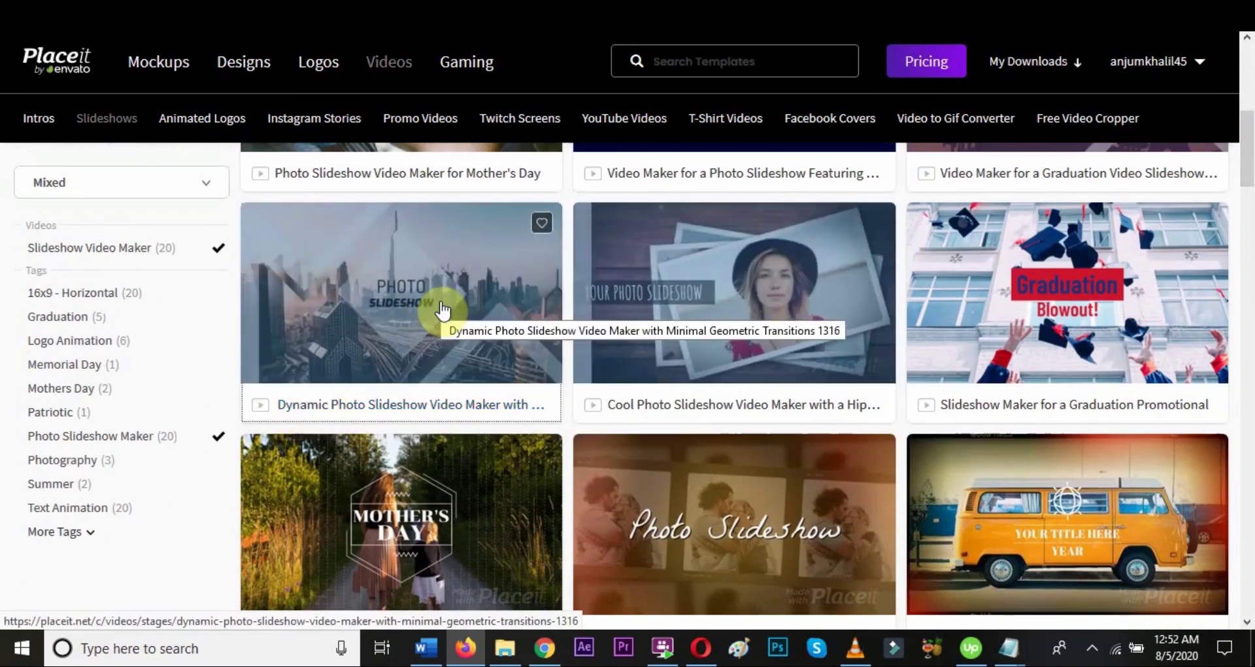
left_click(442, 310)
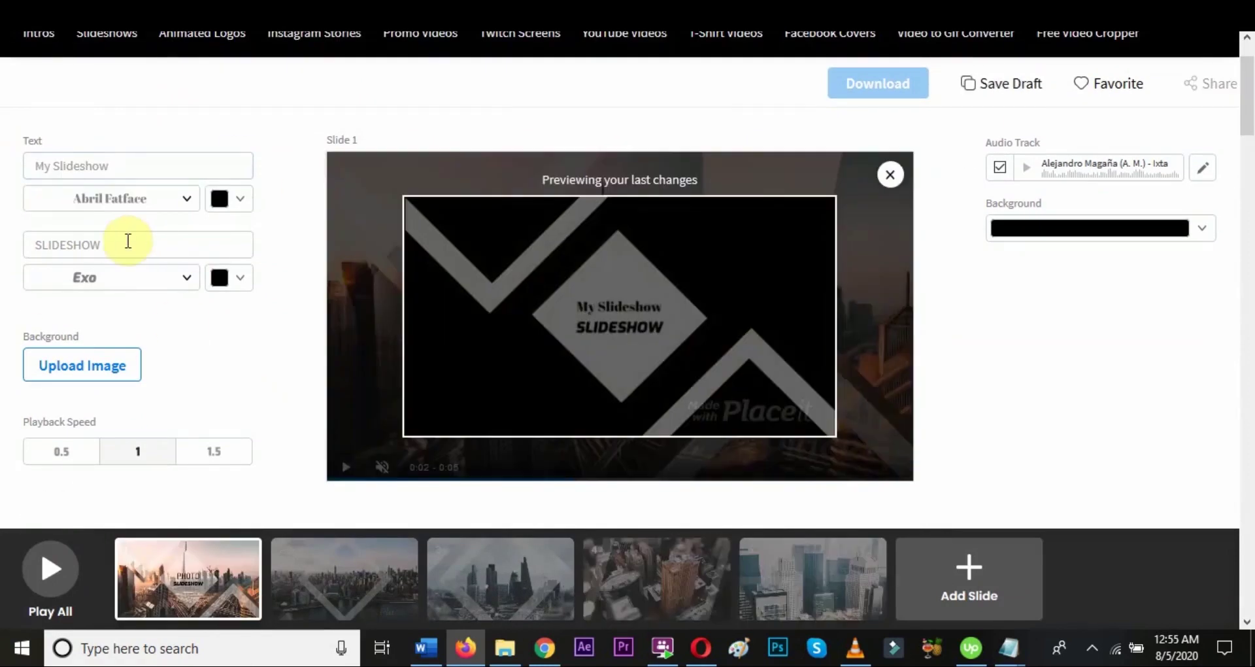
Upload the composition-elements grid image as the slide background and accept the crop
left_click(97, 361)
double_click(351, 183)
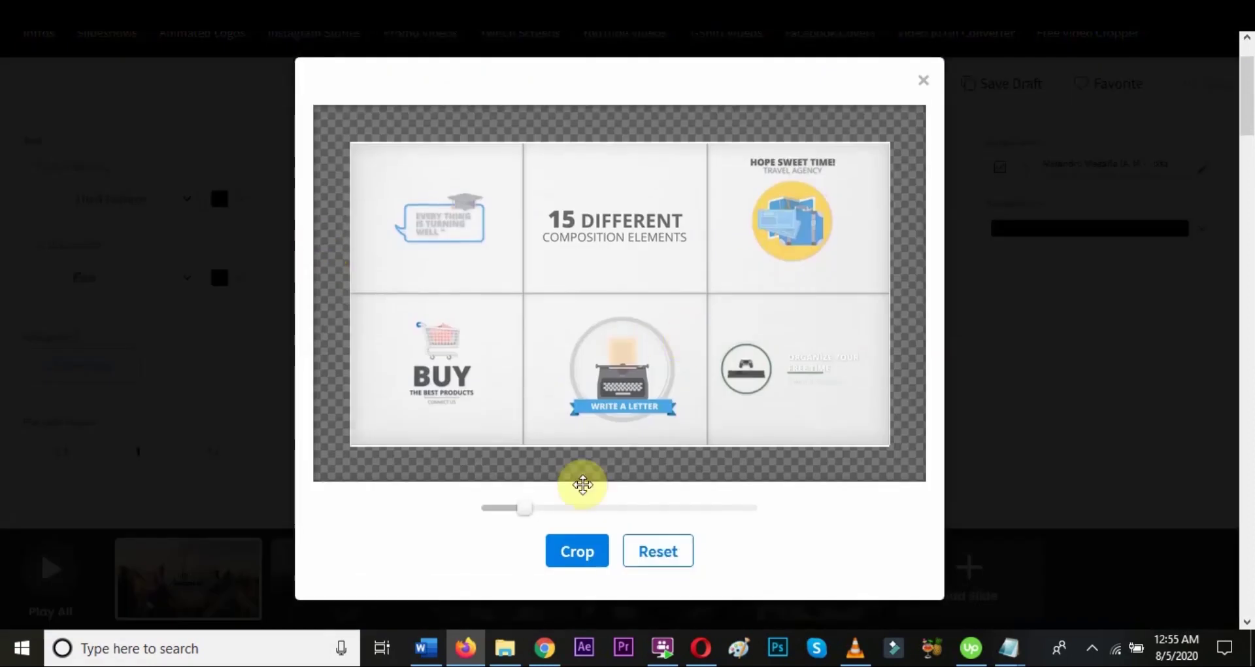
left_click(575, 549)
Browse the title font list and close it, keeping the current font
left_click(187, 204)
scroll(288, 269, "down", 3)
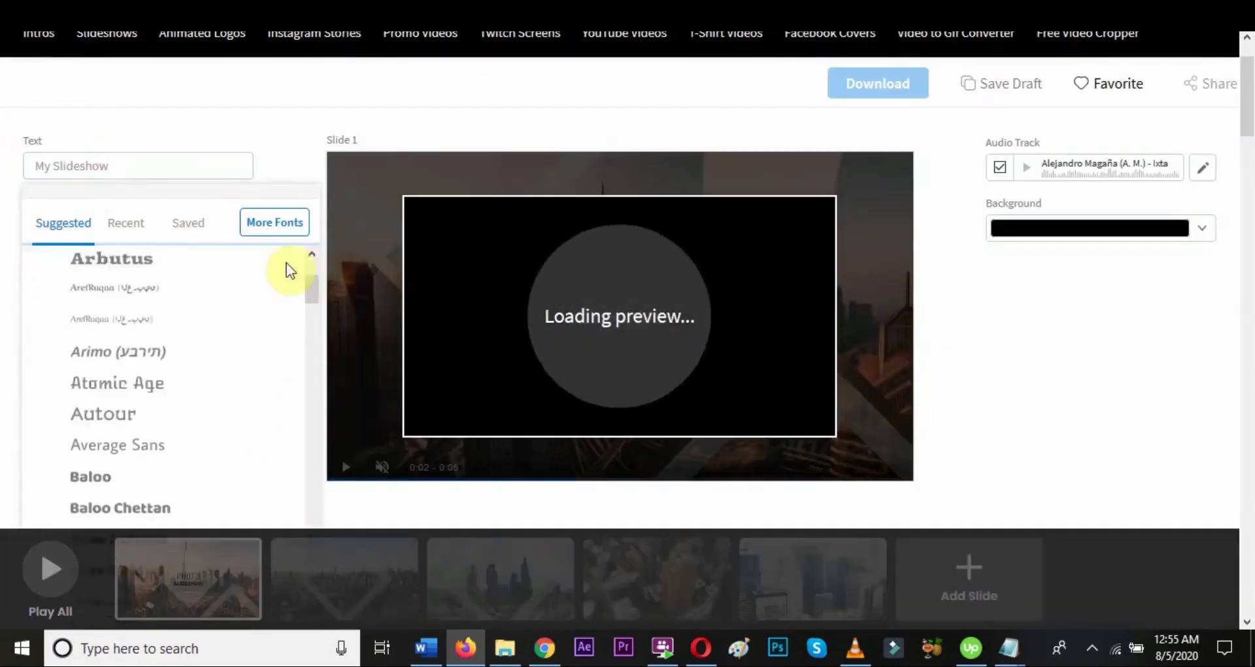
left_click(299, 174)
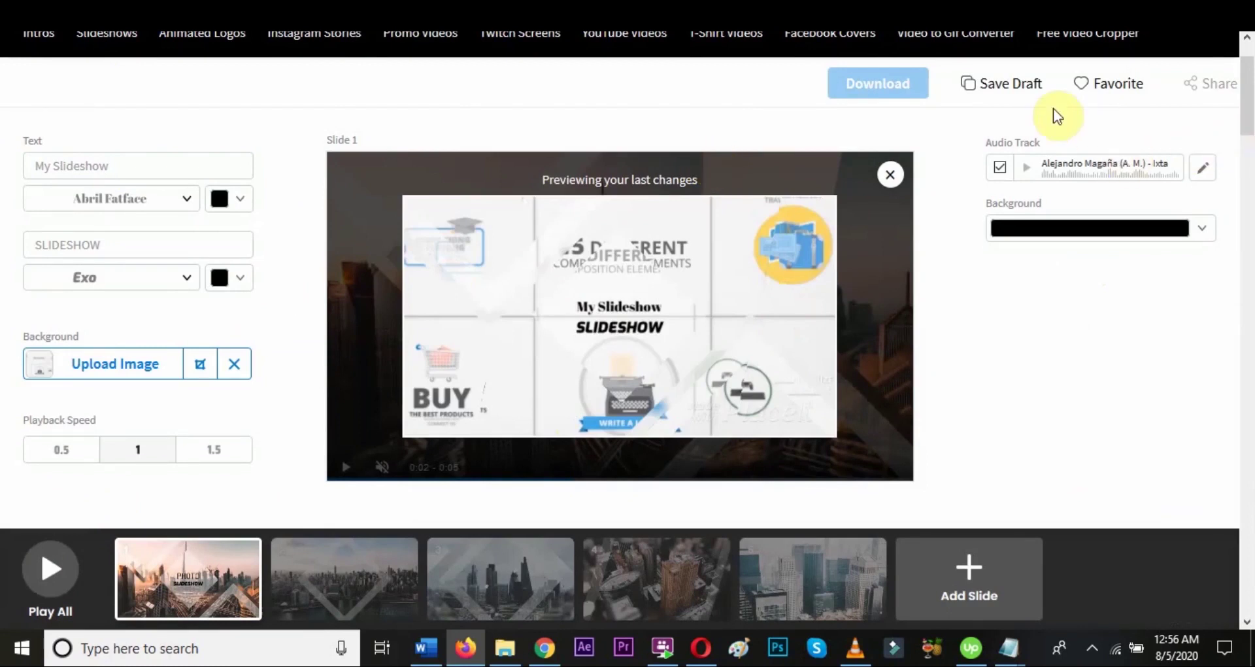
Use the first library track as audio, apply a red-orange background, and play all slides
left_click(1206, 170)
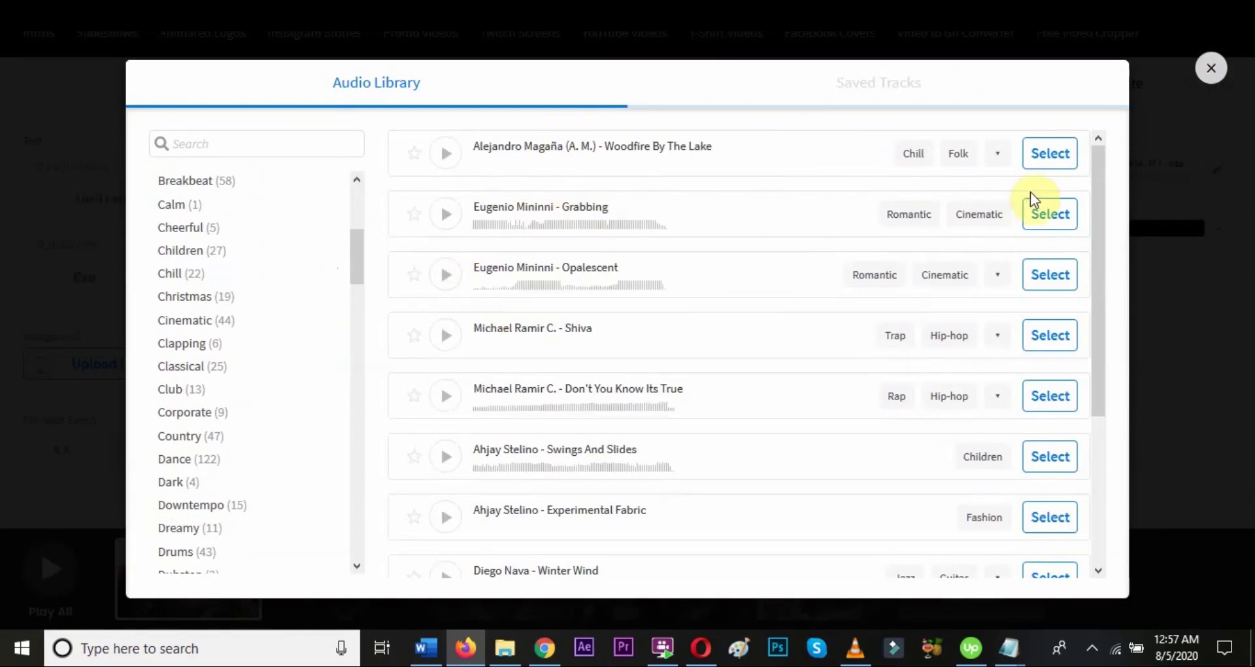
left_click(1046, 153)
left_click(1200, 229)
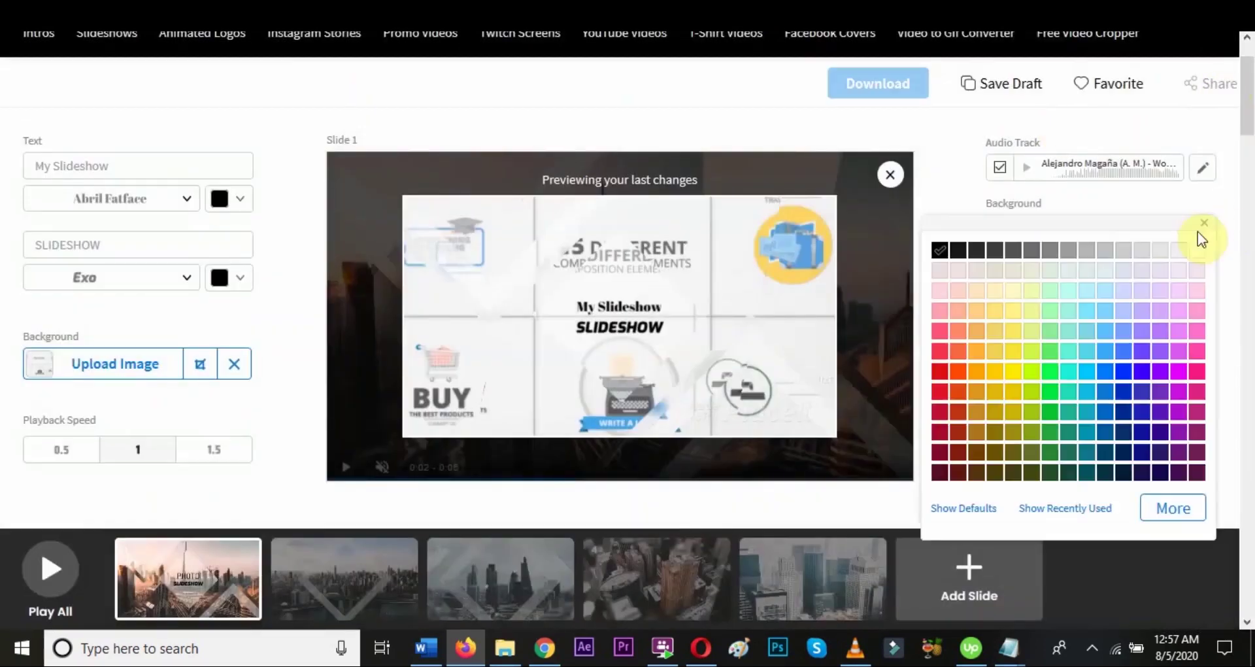
left_click(956, 419)
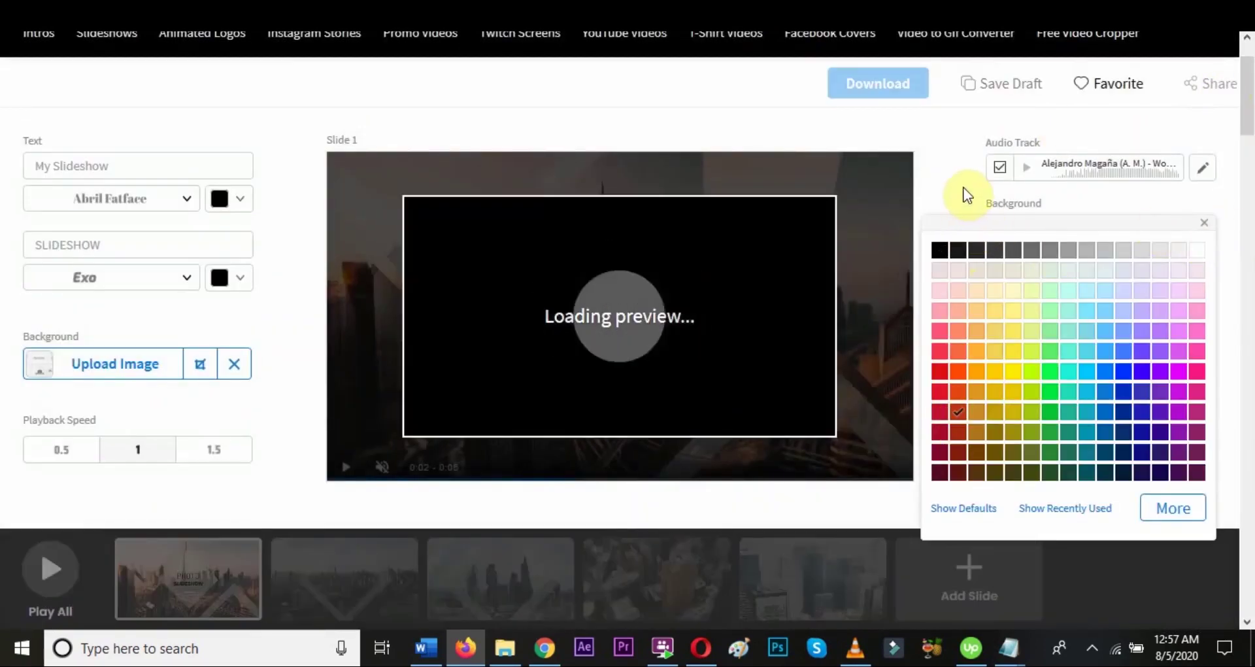
left_click(1097, 222)
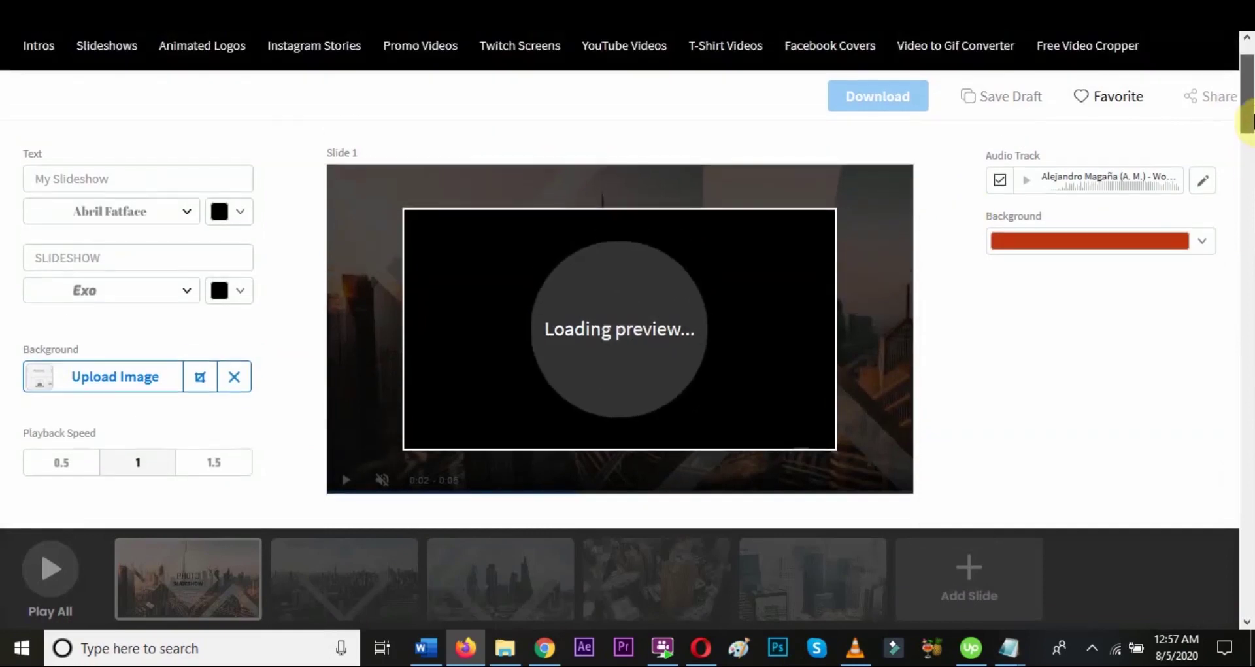
left_click(51, 569)
left_click(672, 352)
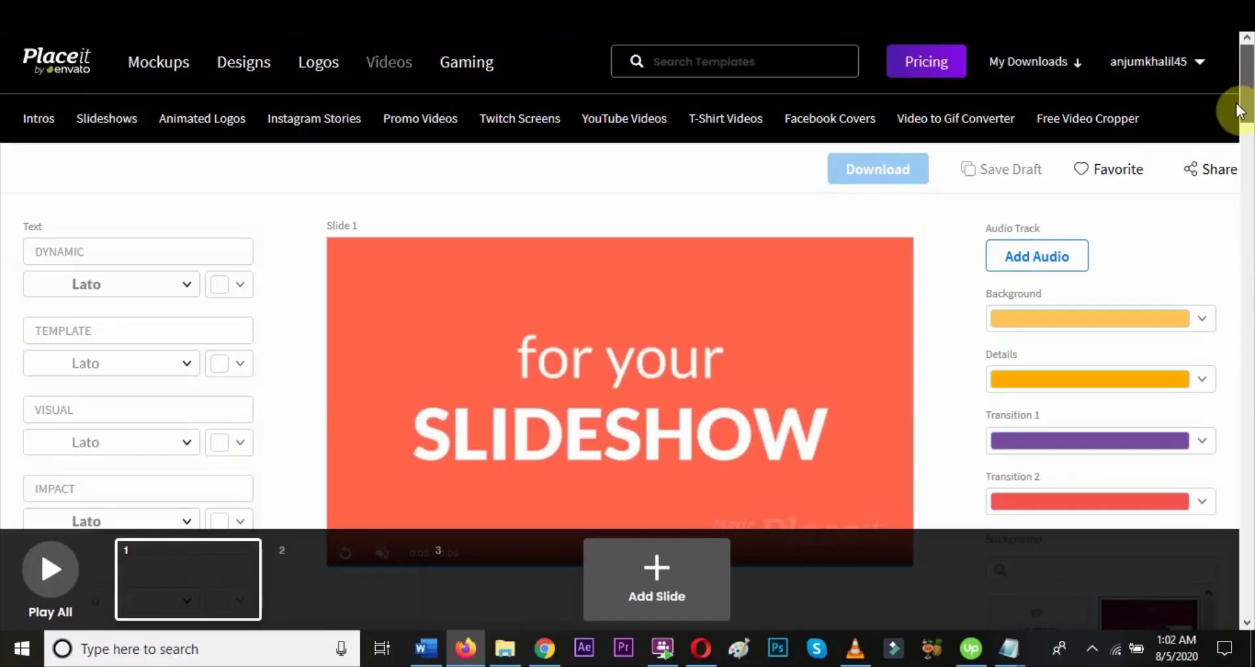
Scroll the Placeit page to the Offers / Sales video template listing
scroll(1239, 111, "down", 2)
scroll(1239, 121, "up", 2)
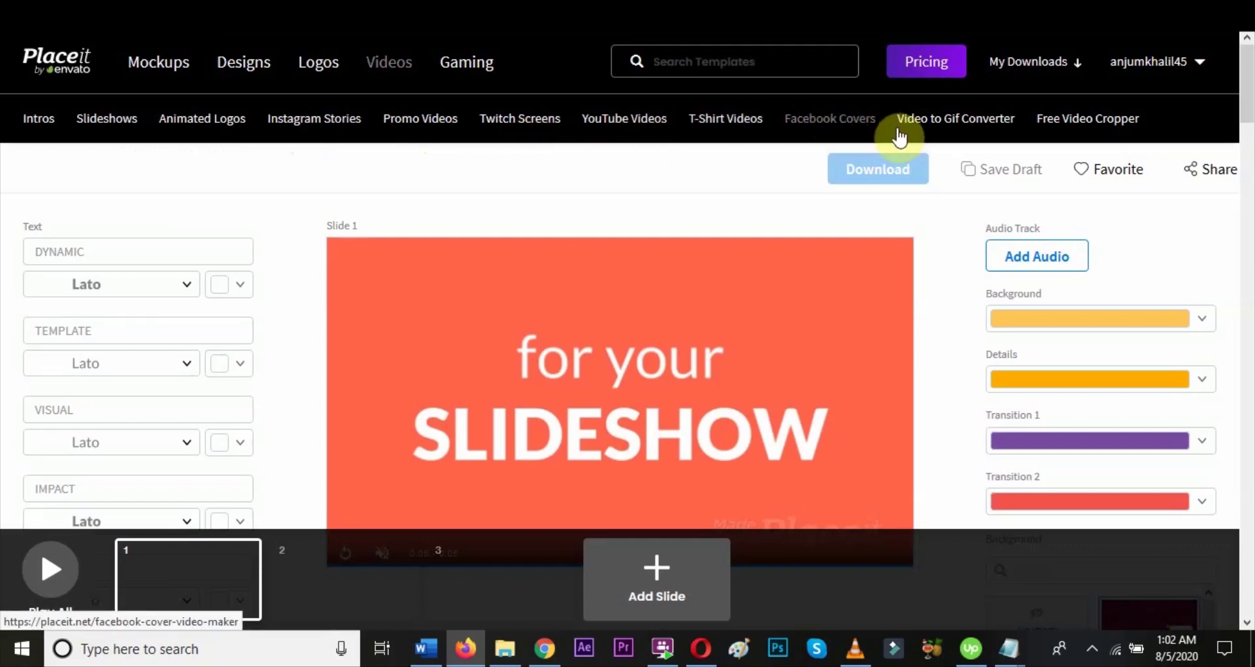
left_click_drag(1250, 78, 1249, 43)
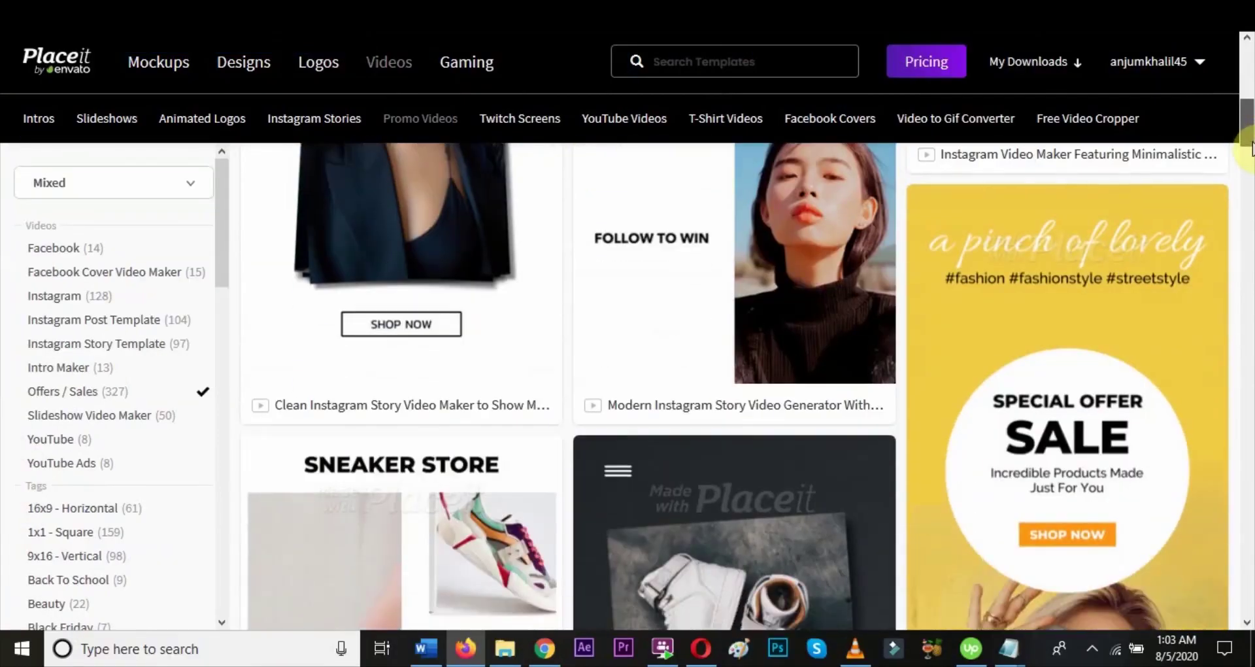
Scroll down the Placeit home page, then select and deselect the Make Unlimited Mockups heading
scroll(1245, 177, "down", 2)
scroll(1246, 178, "down", 2)
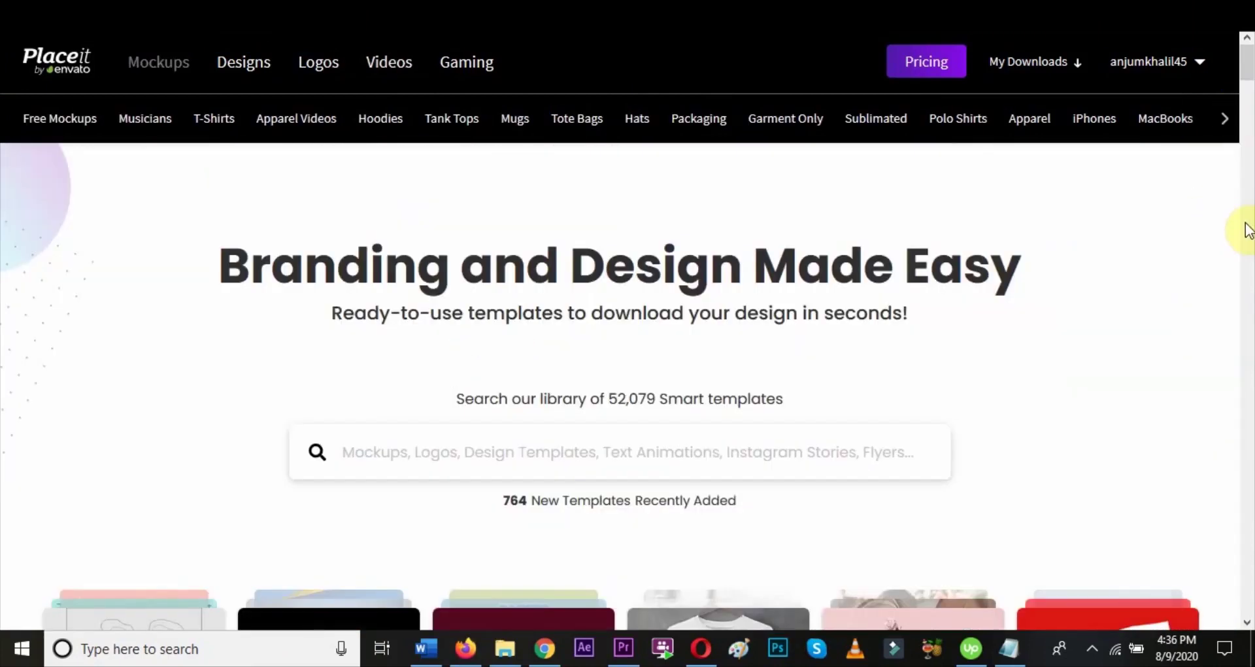
scroll(1248, 230, "down", 1)
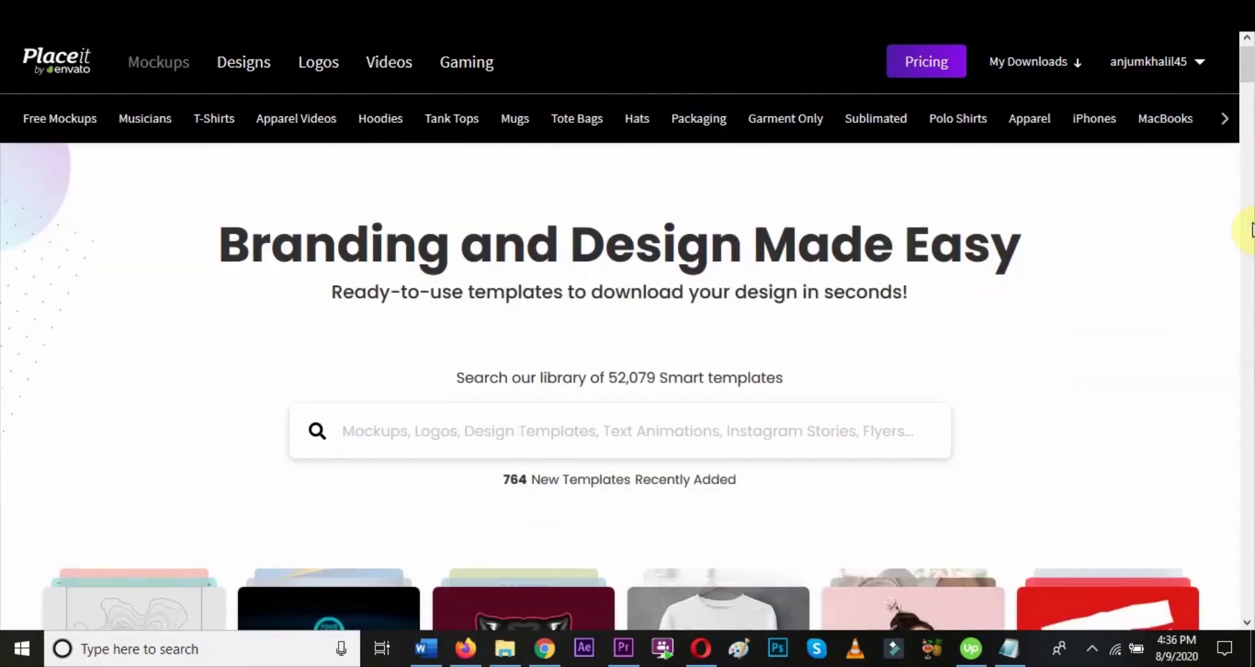
scroll(1249, 230, "down", 3)
scroll(1249, 230, "down", 3)
scroll(1250, 232, "down", 4)
scroll(1250, 231, "down", 3)
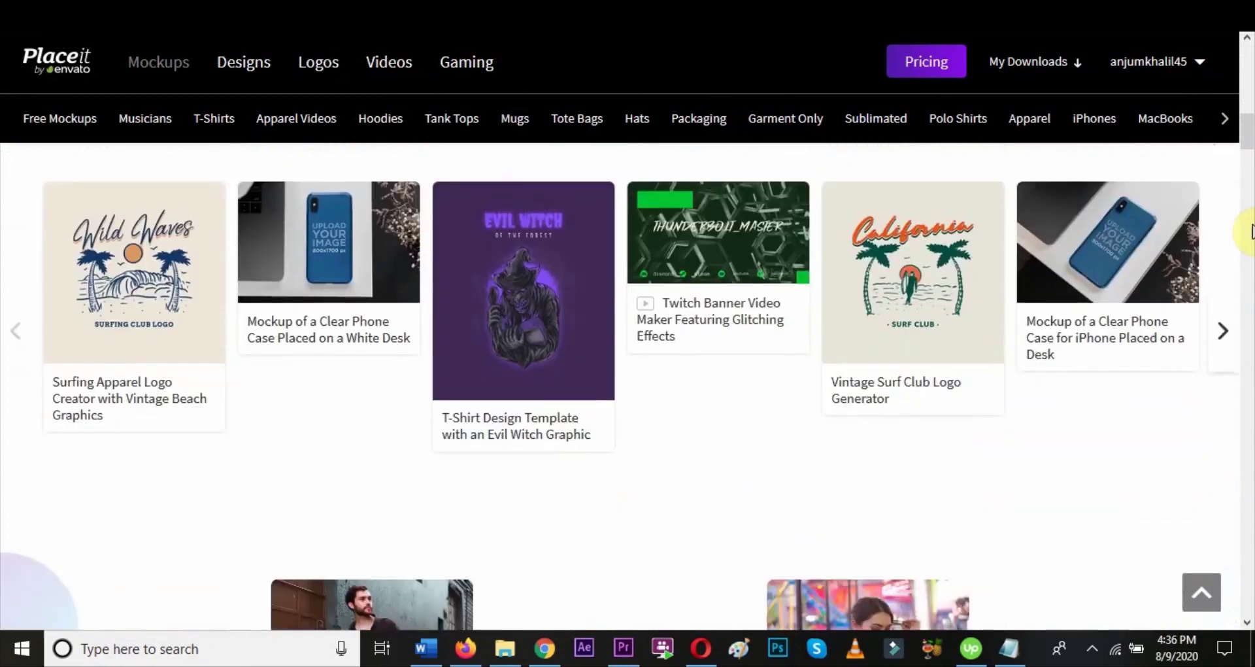
scroll(1250, 232, "down", 3)
scroll(1250, 232, "down", 3)
scroll(1250, 231, "down", 2)
scroll(1250, 232, "down", 5)
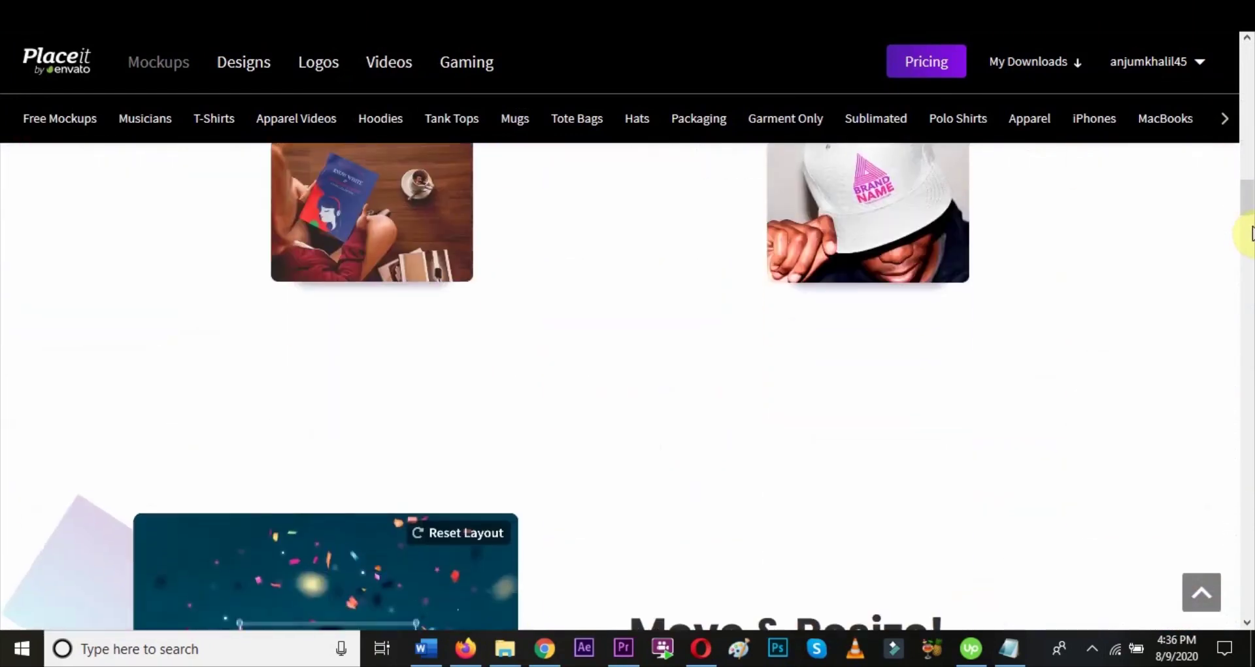
scroll(1250, 232, "down", 3)
scroll(1250, 233, "down", 1)
scroll(1250, 233, "down", 4)
scroll(1250, 234, "down", 4)
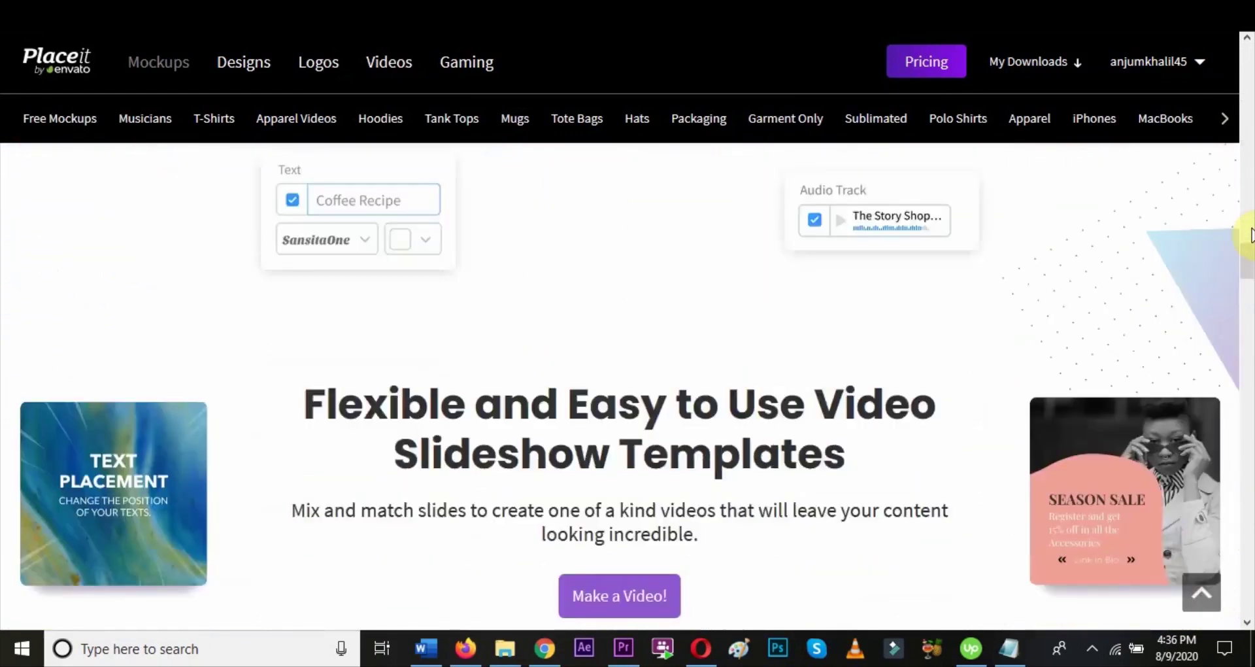
scroll(1250, 234, "down", 5)
scroll(1250, 234, "down", 3)
scroll(1250, 235, "down", 3)
scroll(1250, 236, "down", 3)
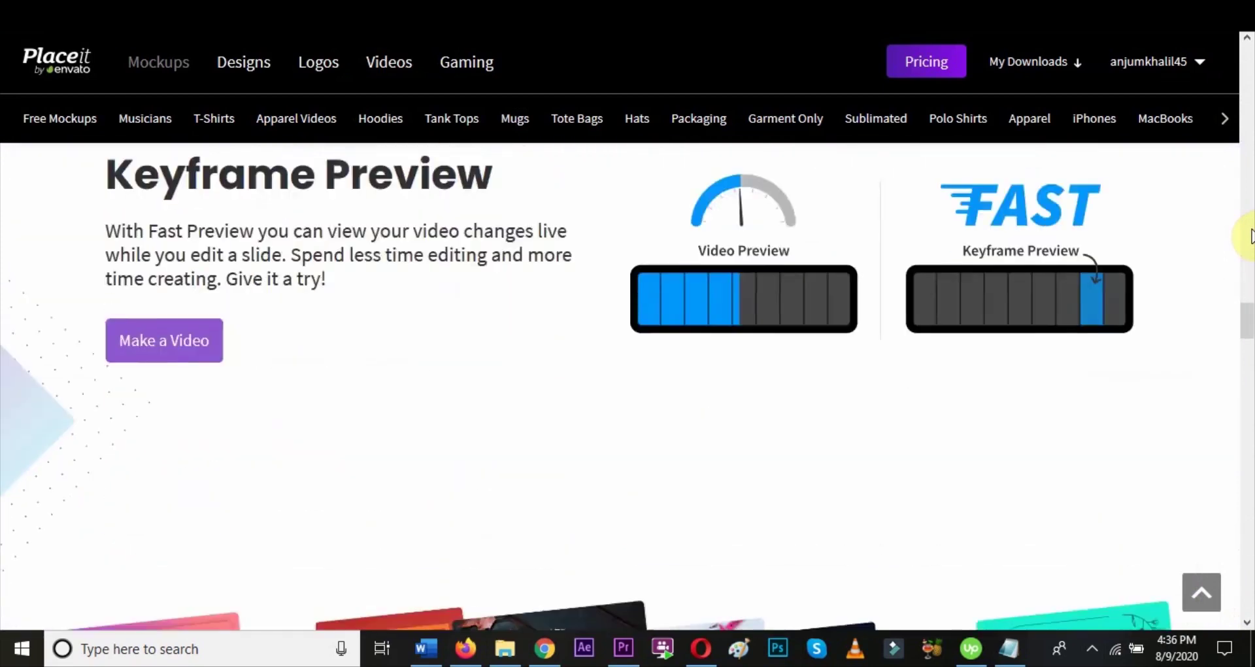
scroll(1250, 236, "down", 5)
scroll(1250, 235, "down", 4)
scroll(1250, 235, "down", 3)
scroll(1250, 237, "down", 3)
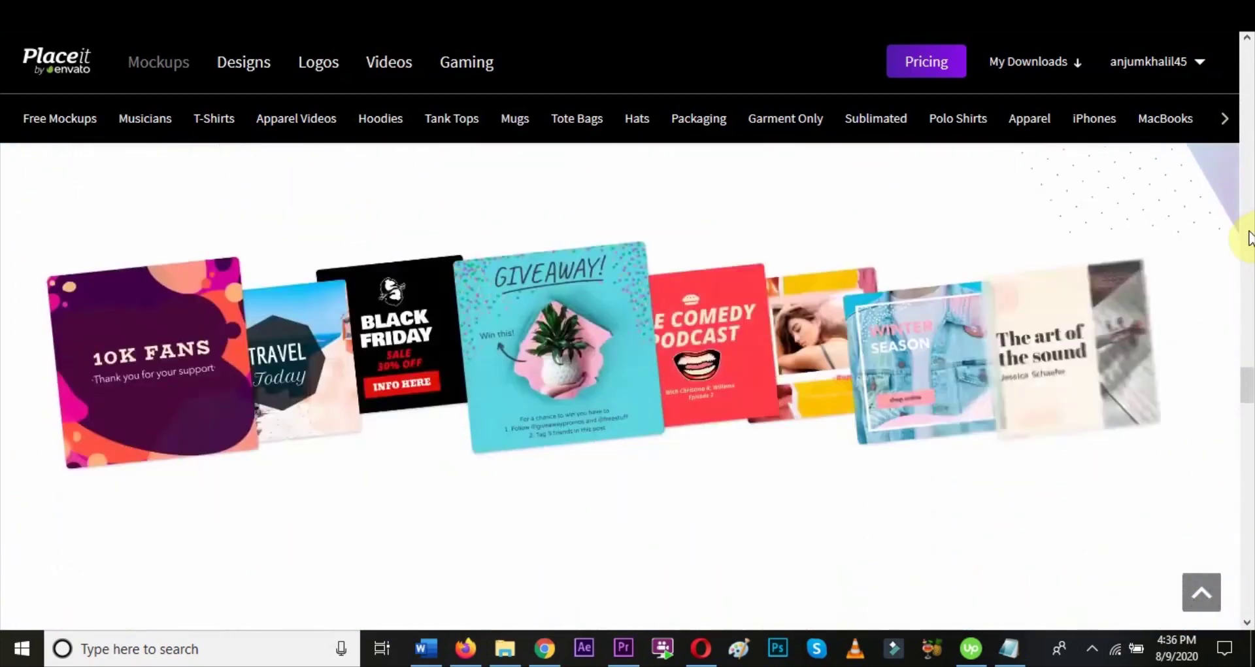
scroll(1250, 237, "down", 2)
scroll(1250, 236, "down", 4)
scroll(1250, 237, "down", 5)
scroll(1249, 236, "down", 2)
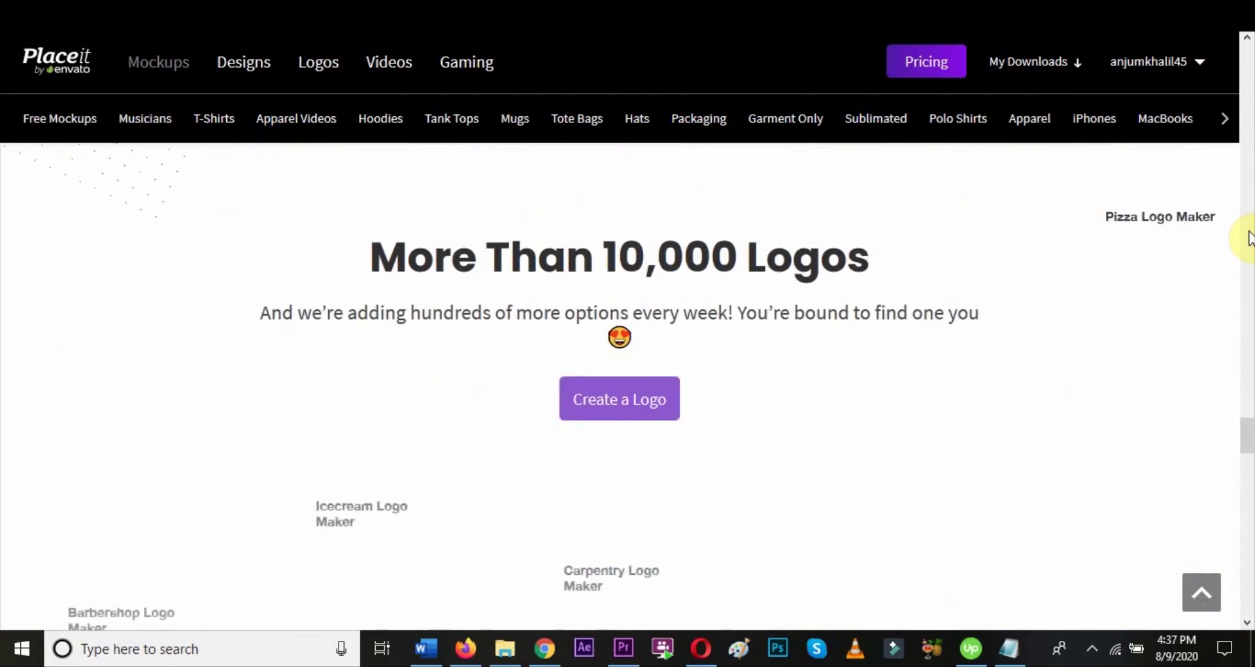
left_click_drag(348, 191, 986, 200)
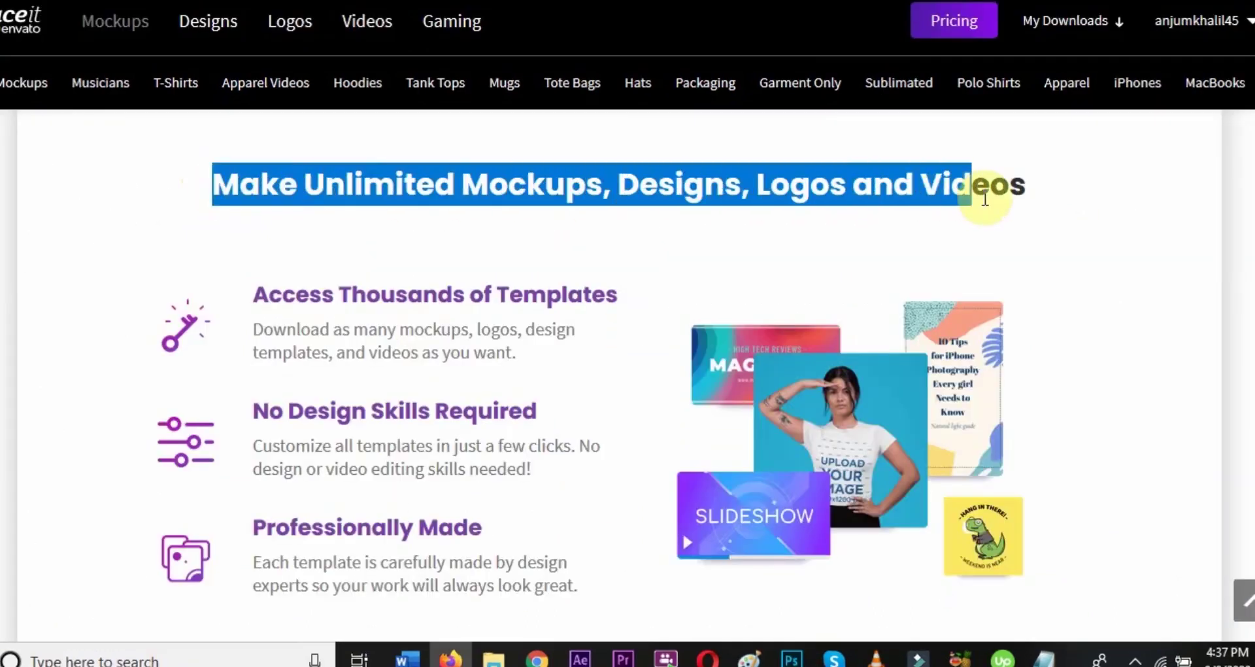
left_click(1101, 260)
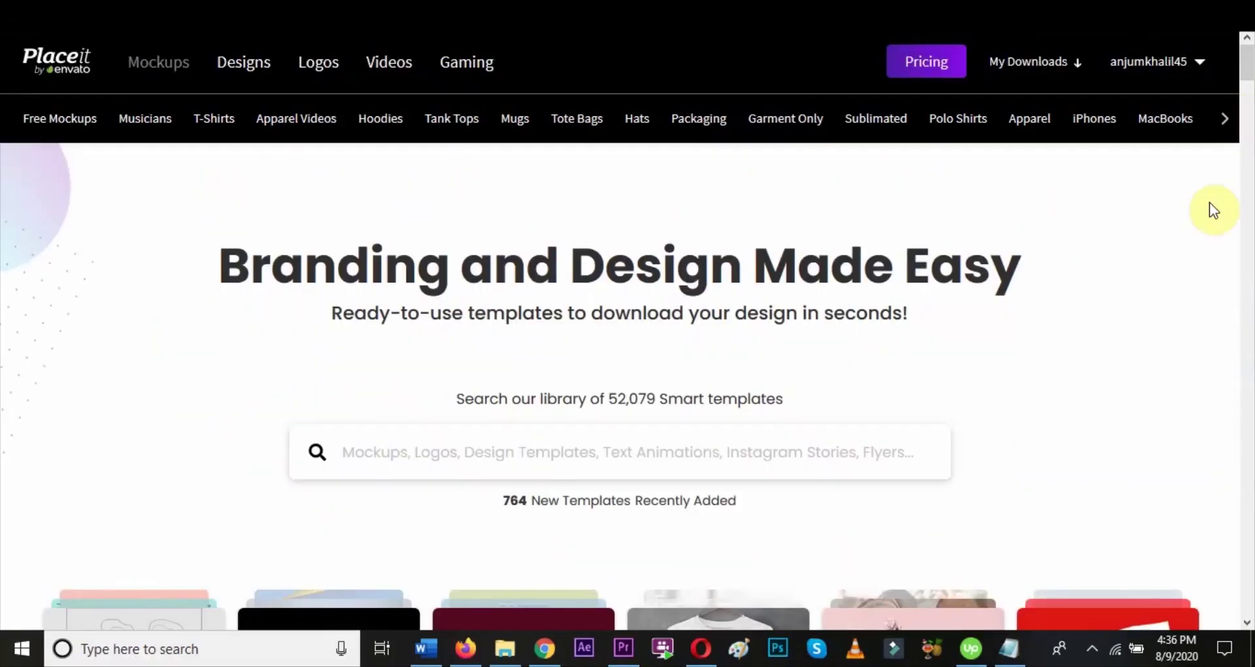
Keep scrolling the home page until the Sign Up prompt appears
scroll(1233, 229, "down", 1)
scroll(1239, 230, "down", 5)
scroll(1249, 231, "down", 5)
scroll(1250, 230, "down", 5)
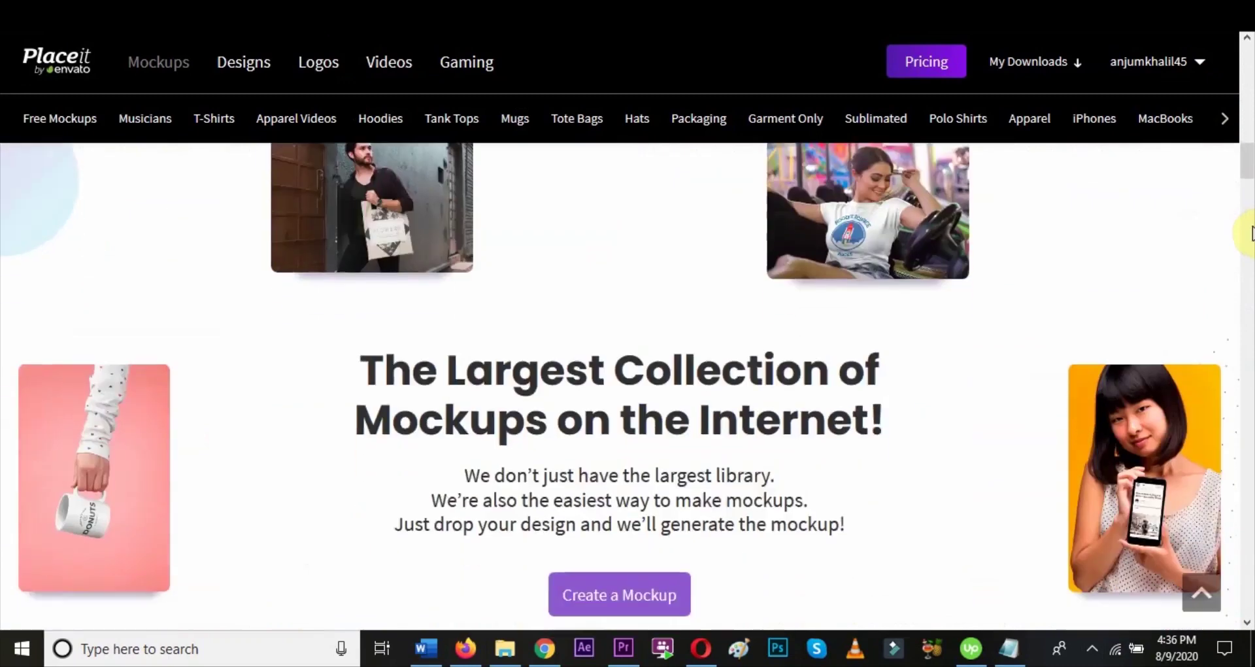
scroll(1250, 231, "down", 5)
scroll(1250, 230, "down", 5)
scroll(1250, 230, "down", 5)
scroll(1250, 234, "down", 5)
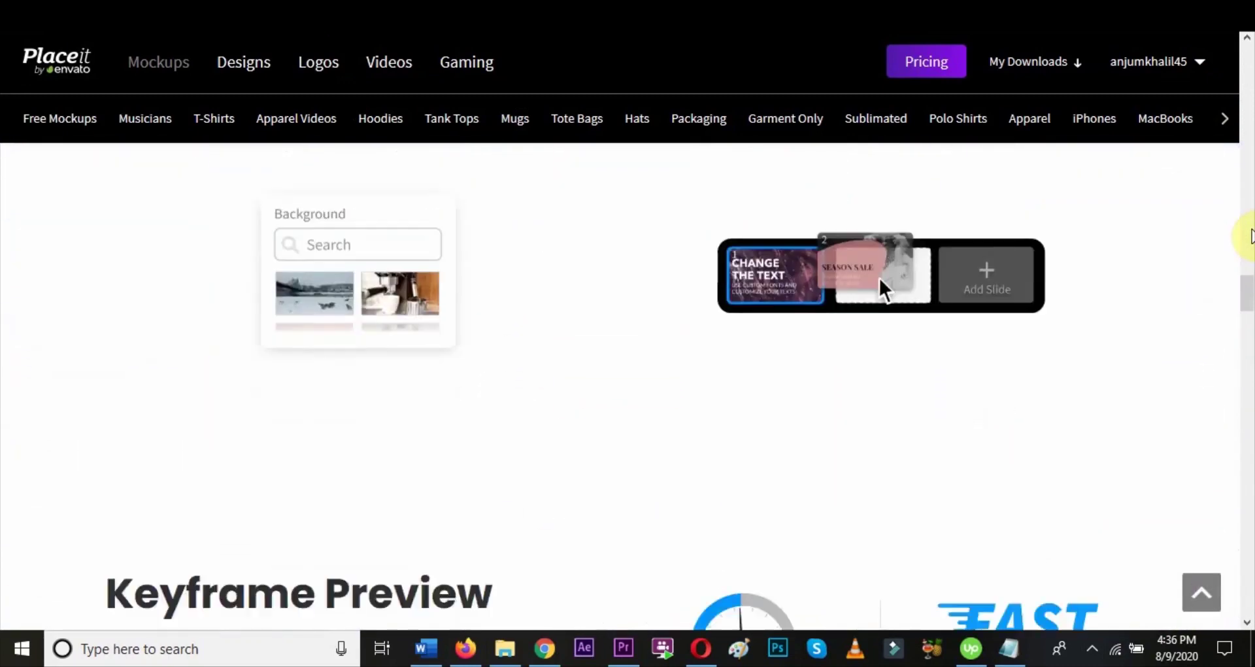
scroll(1250, 234, "down", 5)
scroll(1250, 234, "down", 5)
scroll(1250, 235, "down", 5)
scroll(1249, 237, "down", 5)
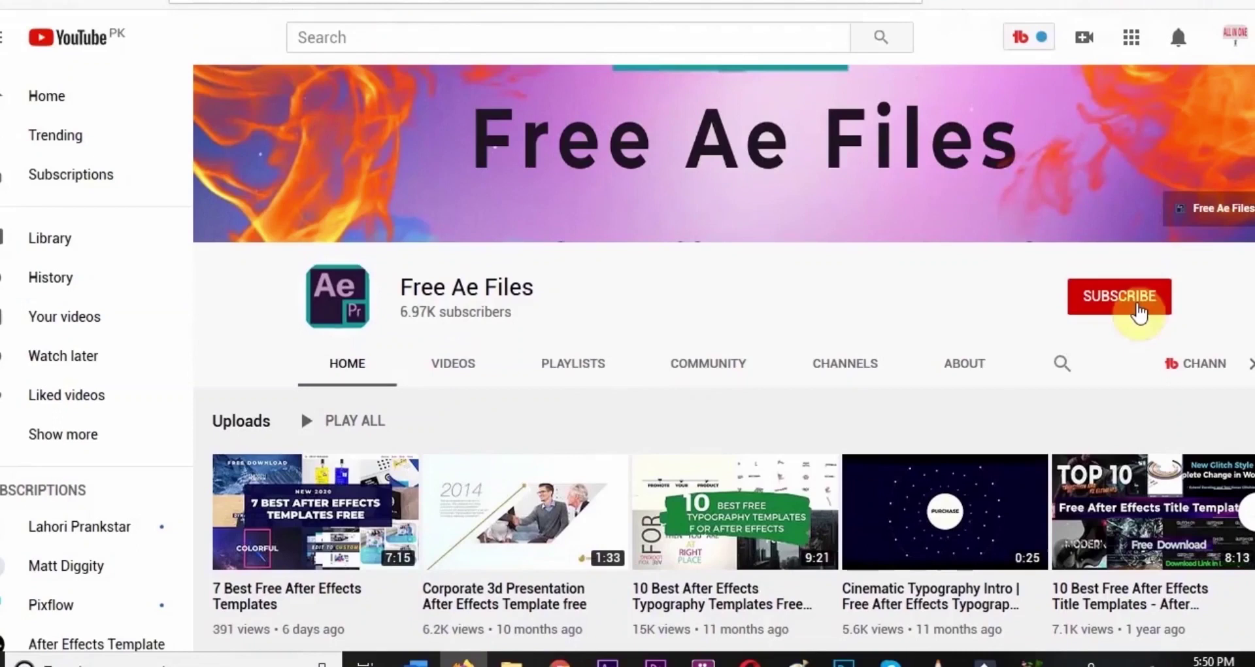
Subscribe to Free Ae Files and show its bell notification choices
left_click(1138, 313)
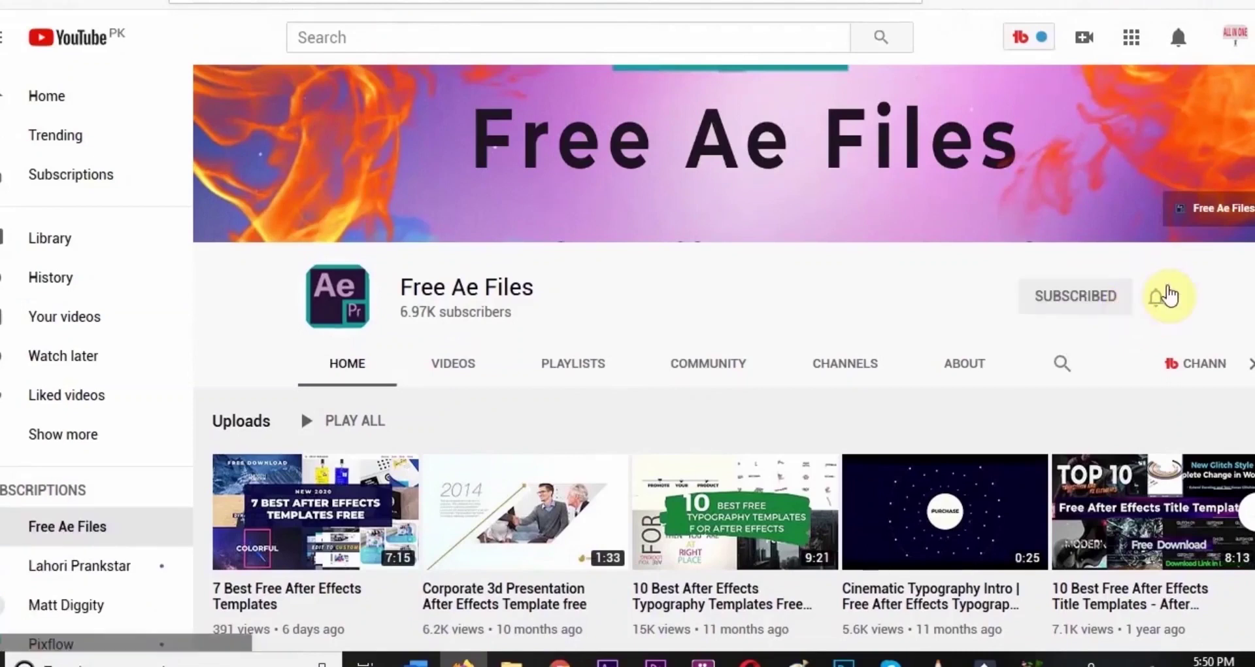
left_click(1158, 302)
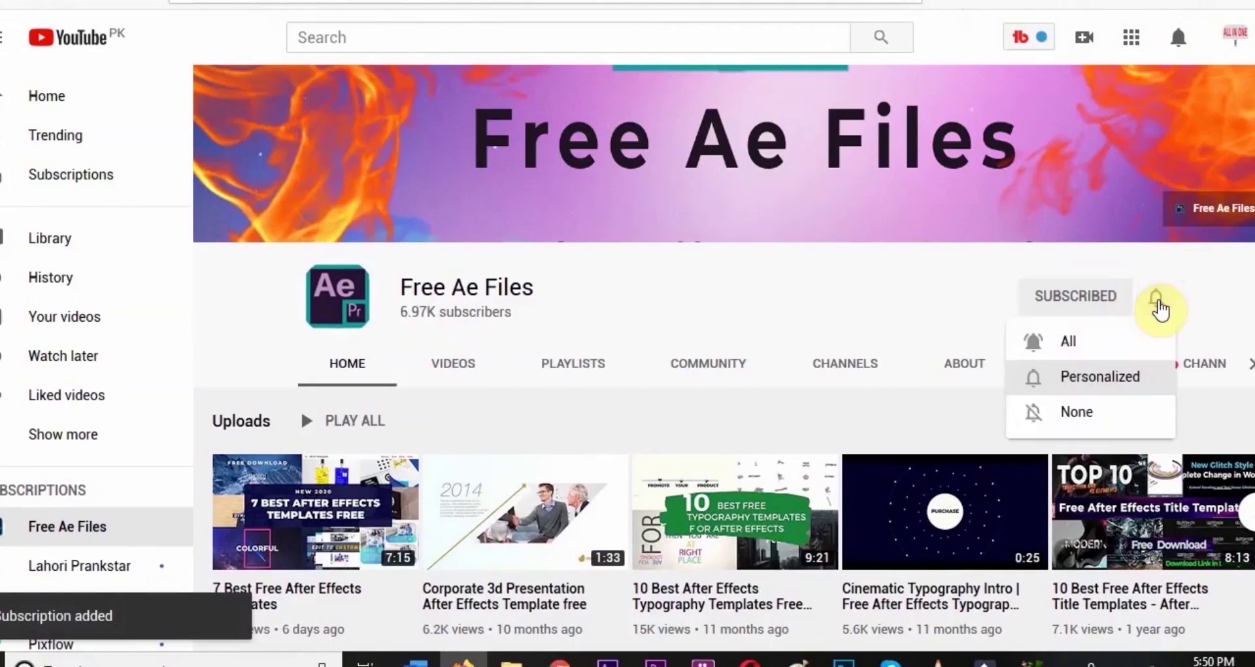